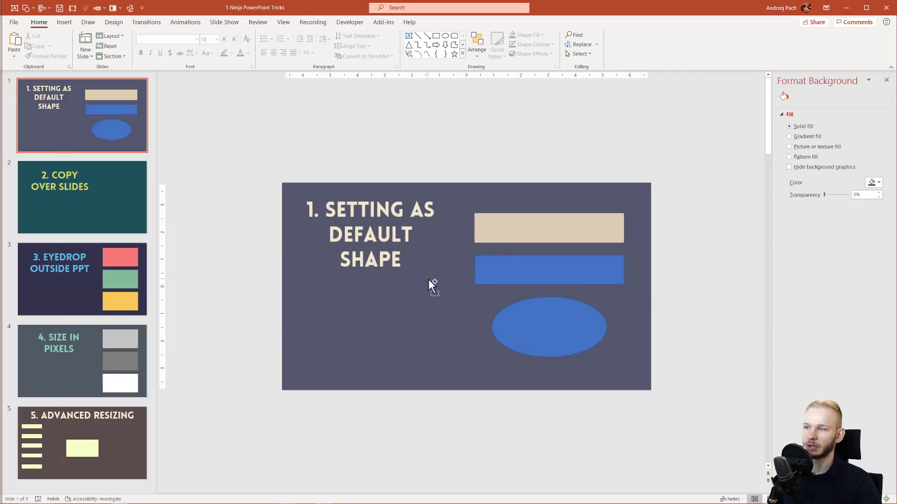
Step: Draw a blue oval below the title on slide 1
scroll(428, 279, "up", 3)
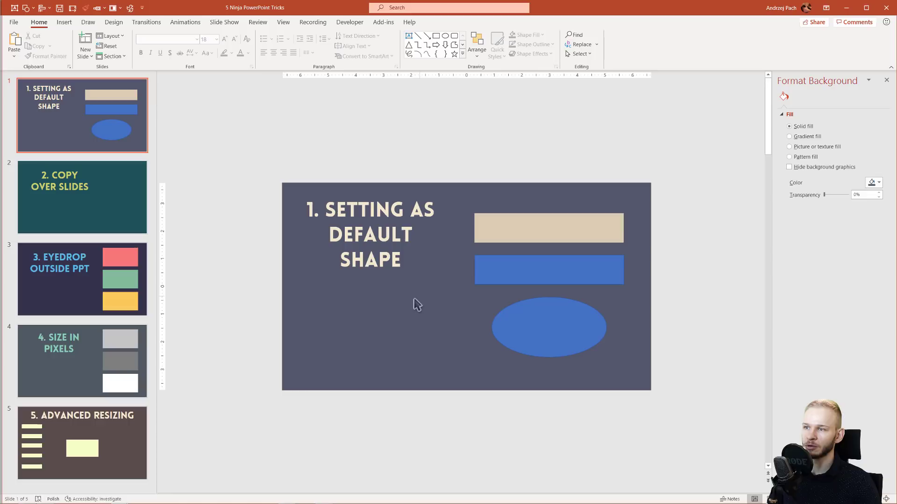
key("alt+2")
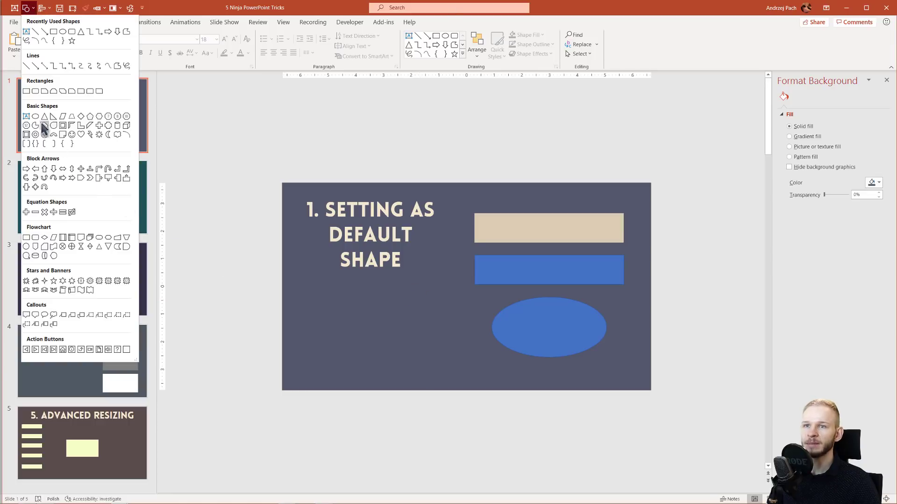
left_click(39, 119)
left_click_drag(296, 275, 376, 340)
Step: Add a blue parallelogram beside the new oval
key("alt+2")
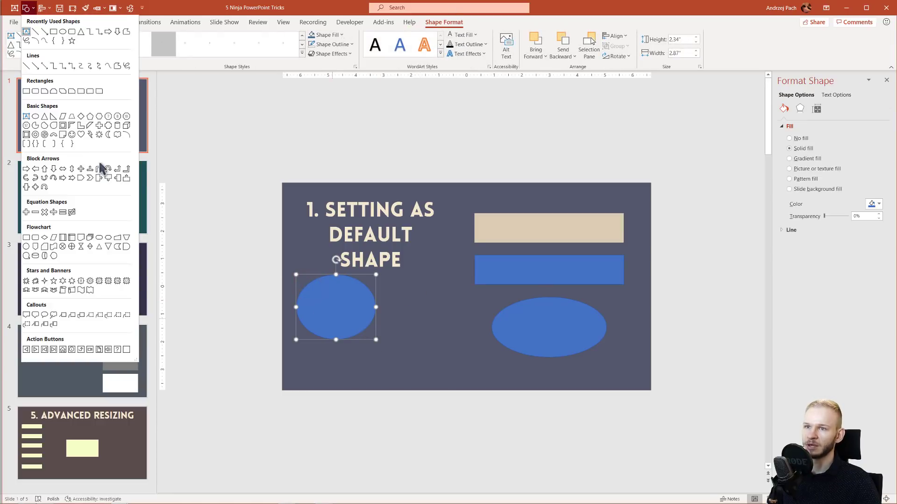
key("Escape")
key("alt+2")
left_click(58, 133)
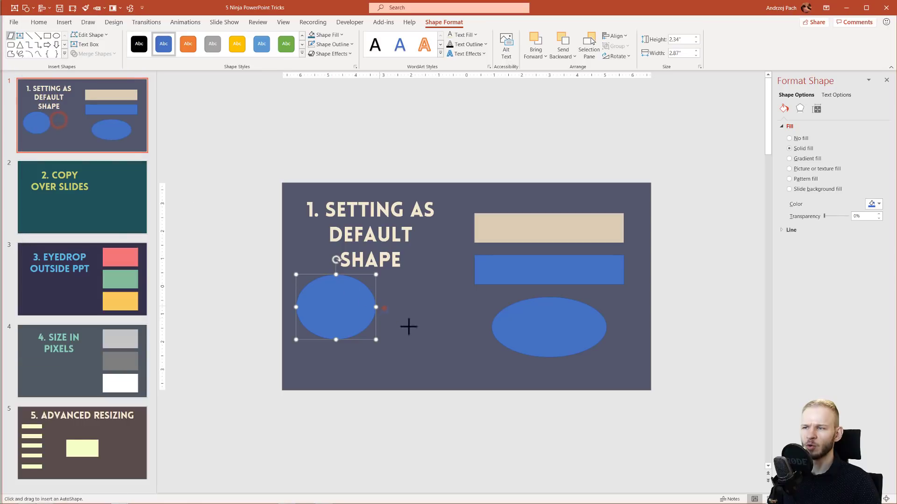
left_click(384, 309)
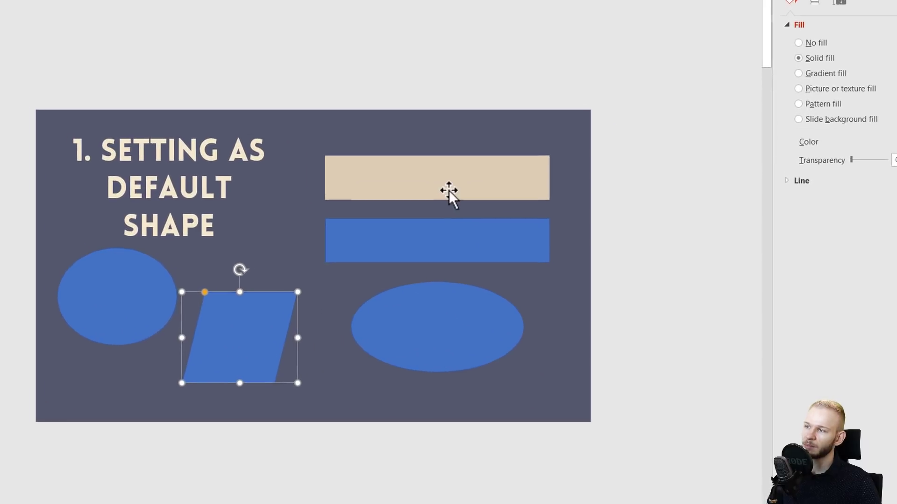
Step: Set the tan rectangle as the default shape and draw a flat tan oval over it
right_click(440, 181)
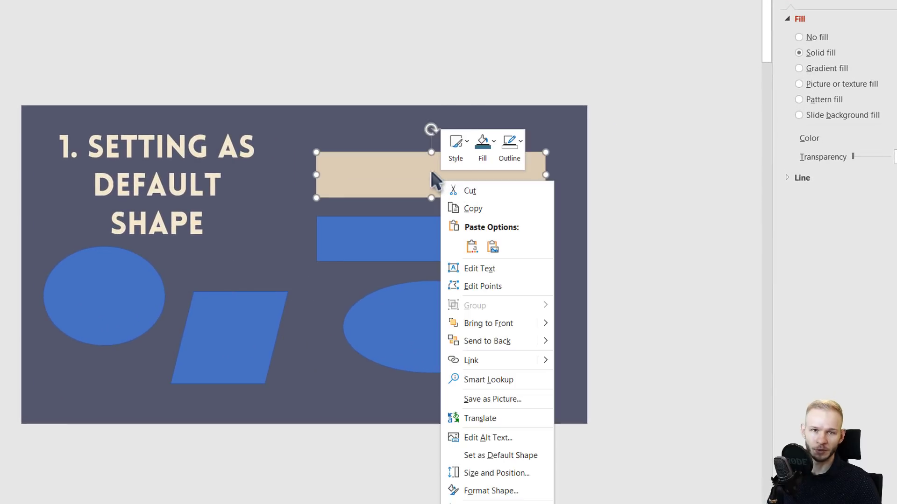
left_click(520, 455)
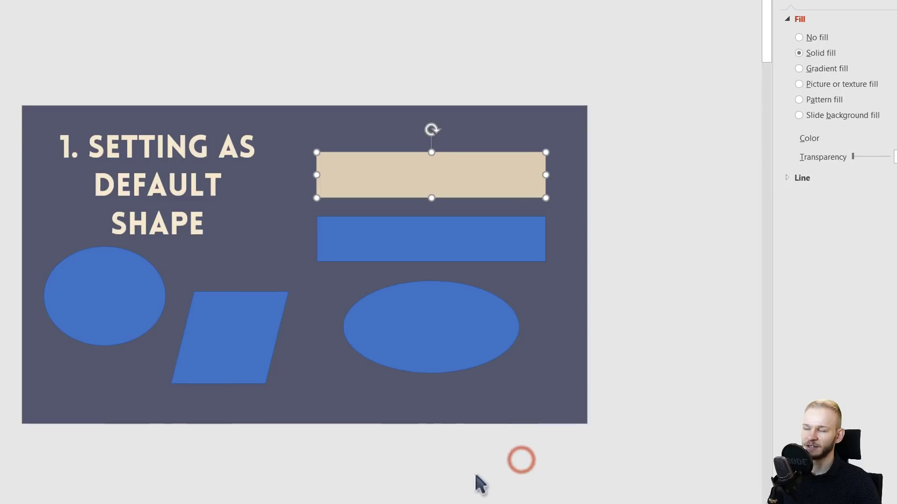
key("alt+2")
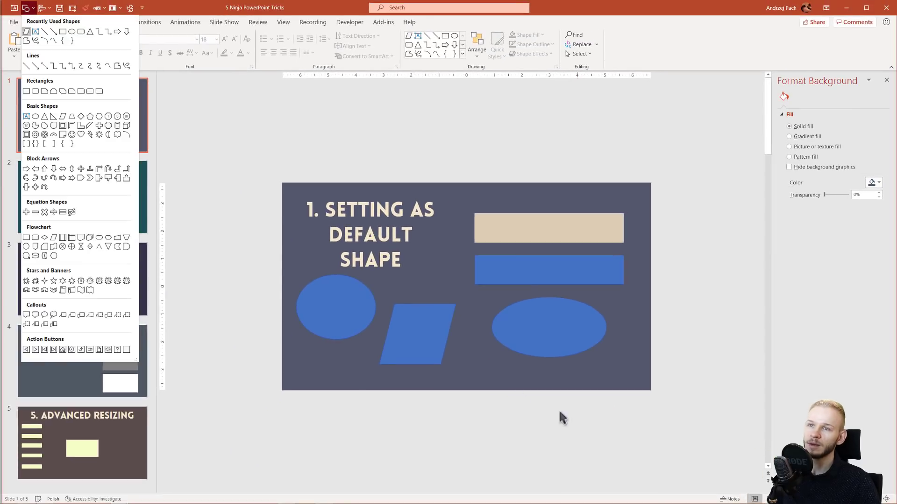
left_click(35, 117)
left_click_drag(485, 196, 631, 226)
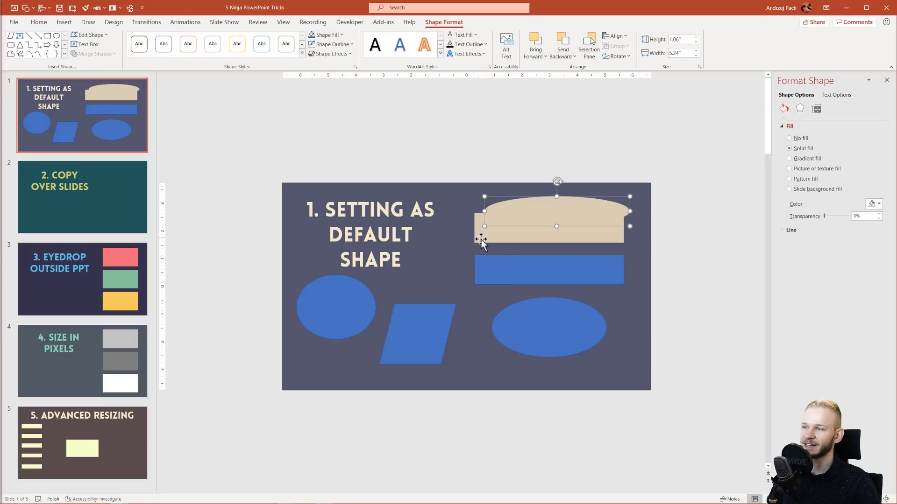
Step: Move the tan rectangle down and nudge the oval up so it sits above
left_click_drag(479, 227, 480, 241)
left_click_drag(500, 203, 482, 199)
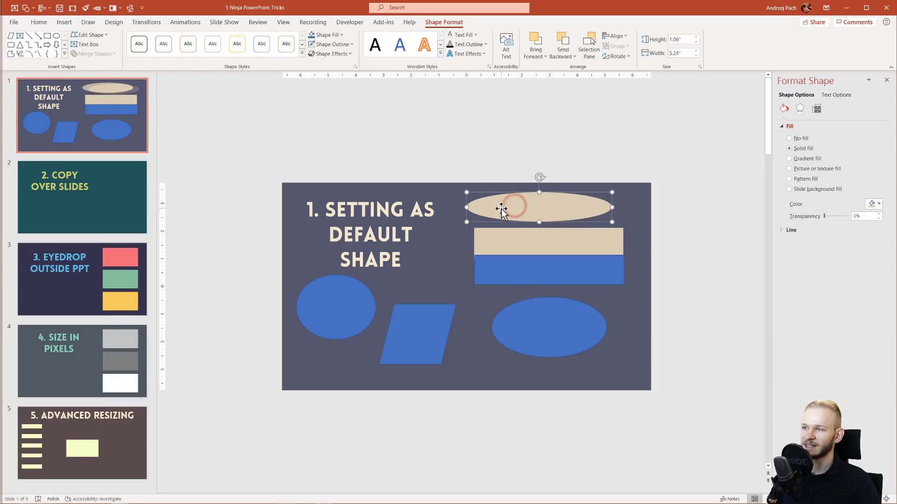
key("alt+2")
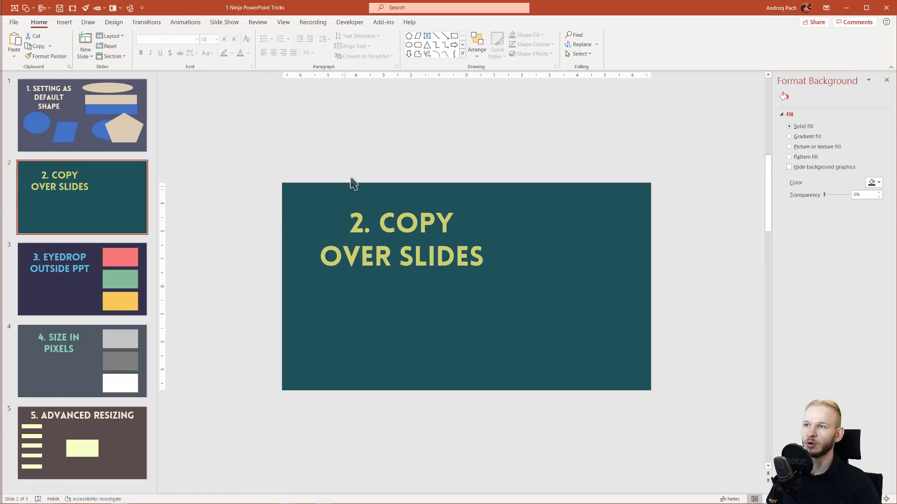
Step: Snap both presentations side by side and select the Ding! Reward icons slide
key("super+Right")
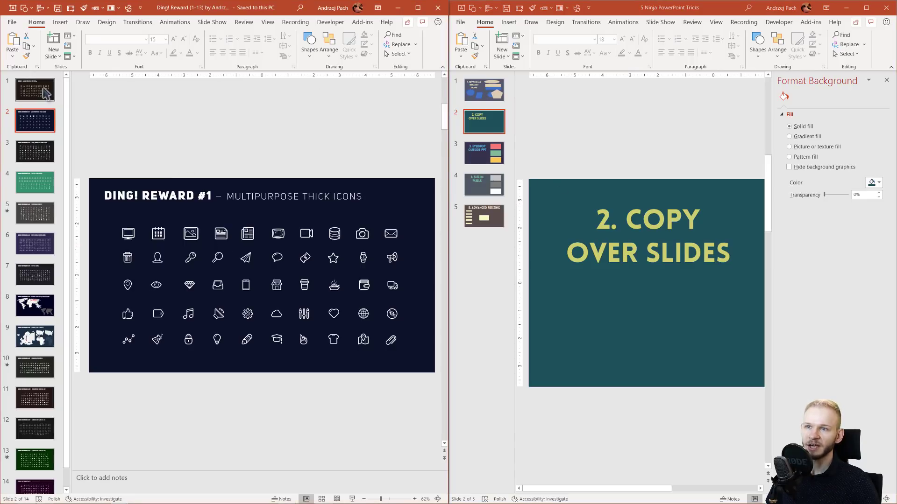
left_click(37, 128)
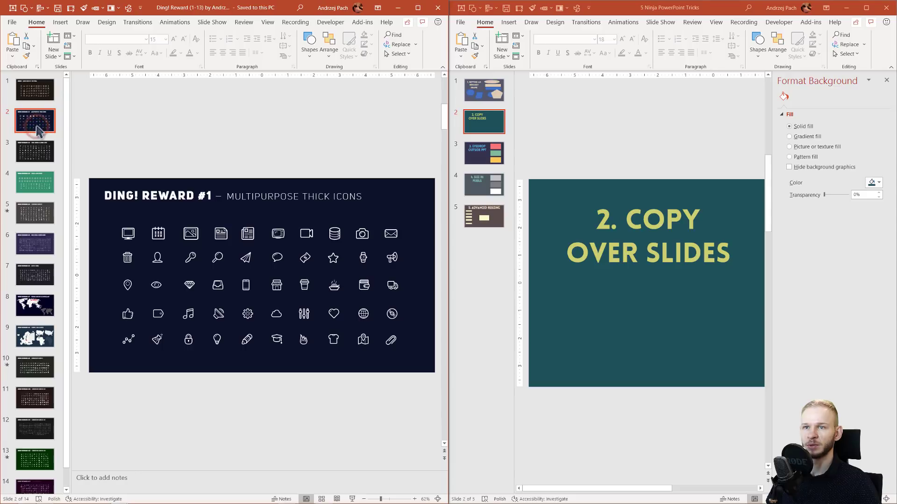
left_click(490, 268)
left_click(43, 124)
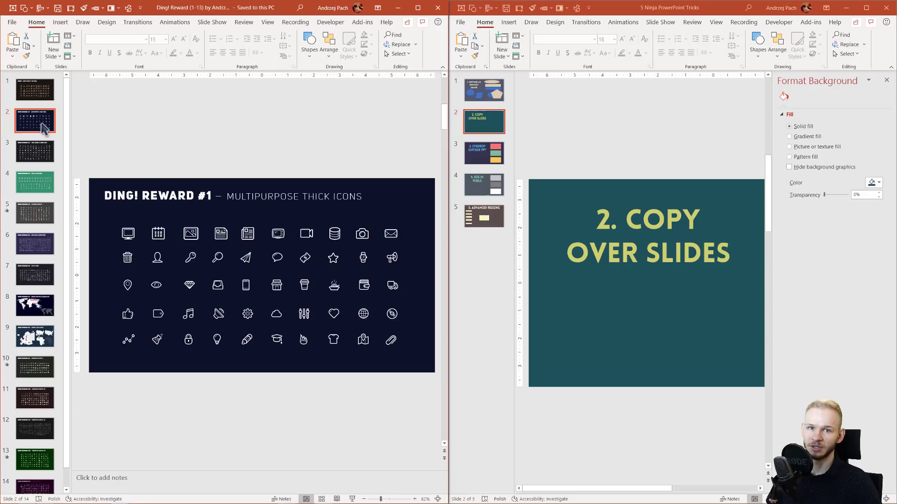
Step: Paste it after slide 2 with Keep Source Formatting and maximize the tricks deck
left_click(488, 138)
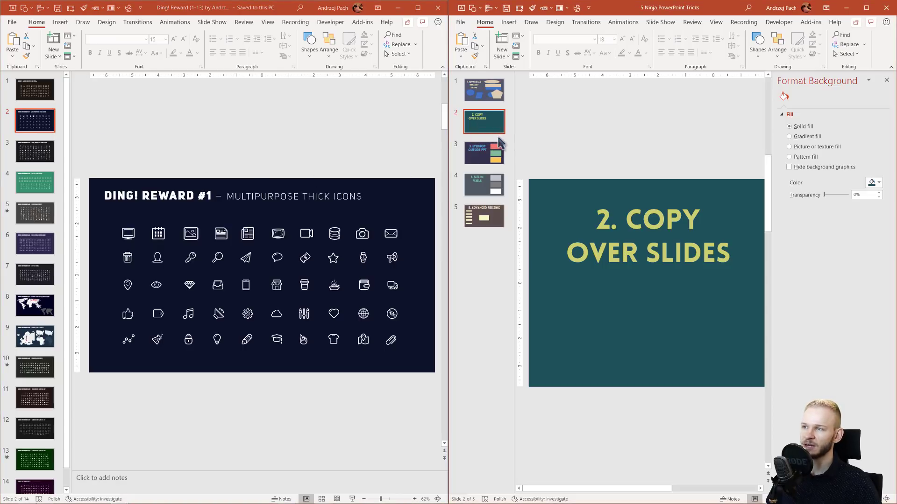
key("ctrl+v")
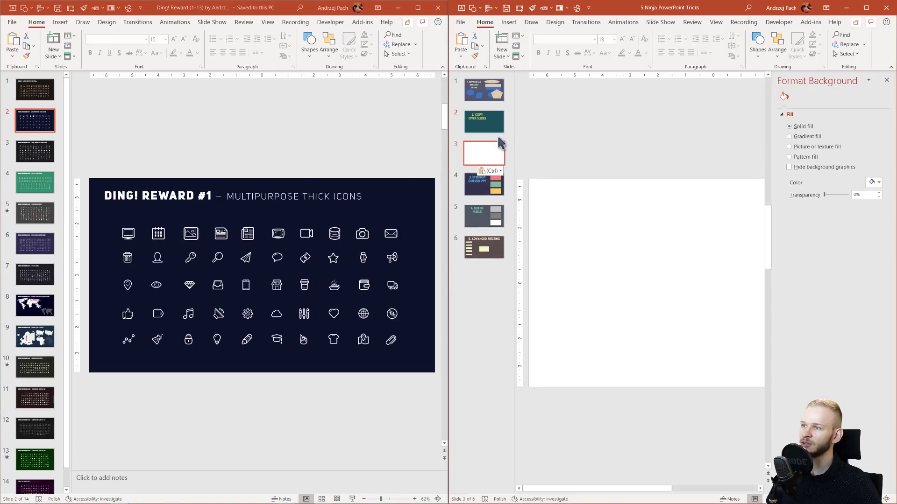
left_click(497, 171)
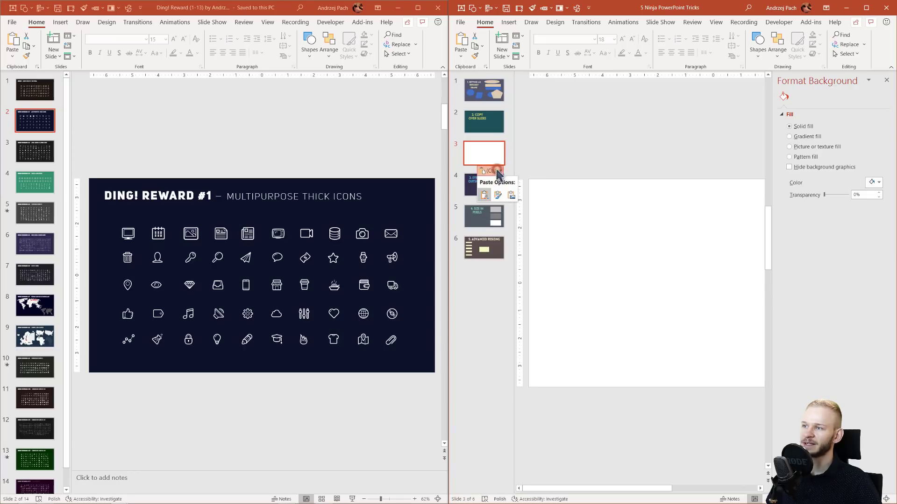
left_click(496, 196)
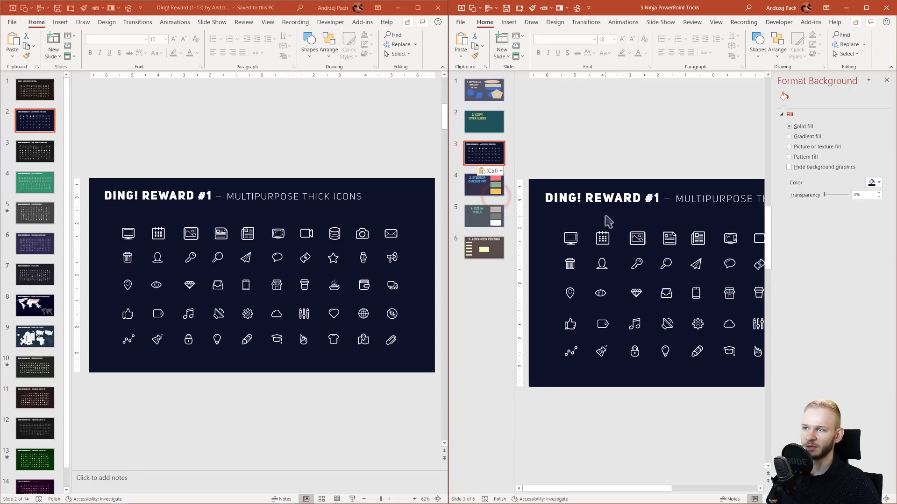
left_click_drag(451, 147, 4, 152)
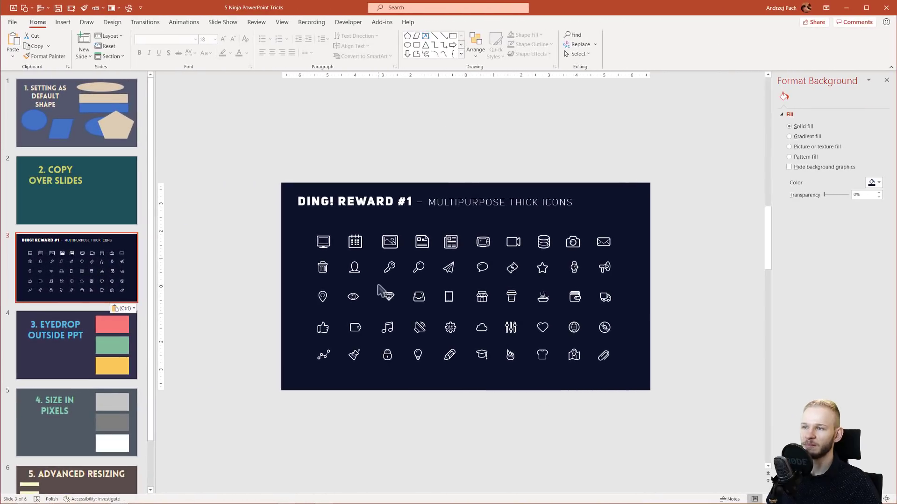
Step: Copy the monitor icon from slide 3 and paste it below slide 2's title
left_click(326, 246)
key("ctrl+c")
key("Page_Up")
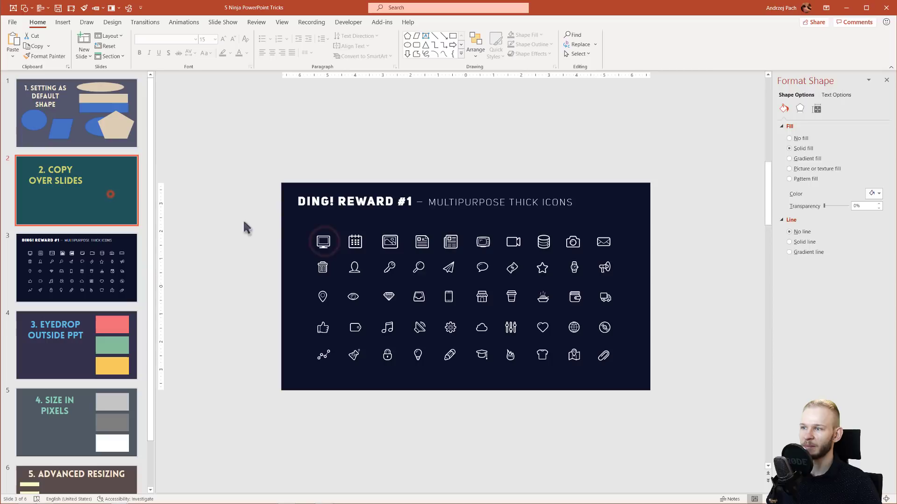
key("ctrl+v")
left_click_drag(326, 245, 438, 316)
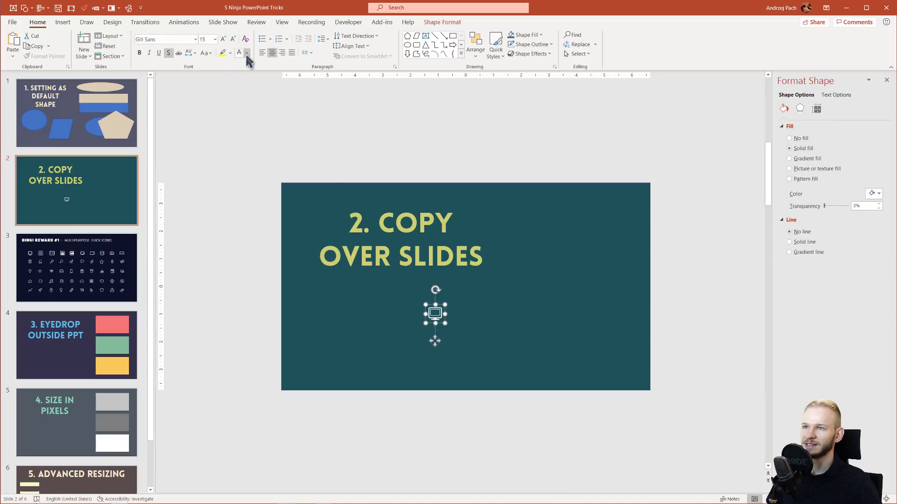
Step: Eyedrop the yellow COPY title colour as the icon's fill
left_click(438, 24)
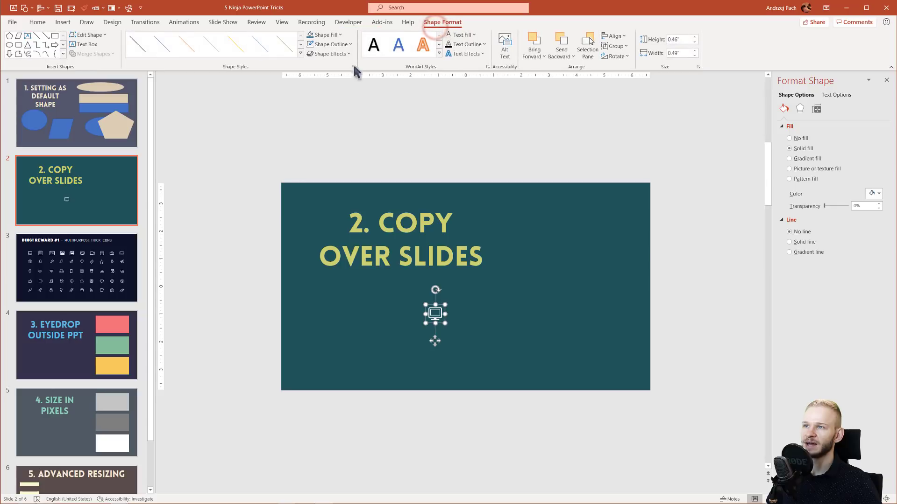
left_click(326, 34)
left_click(340, 175)
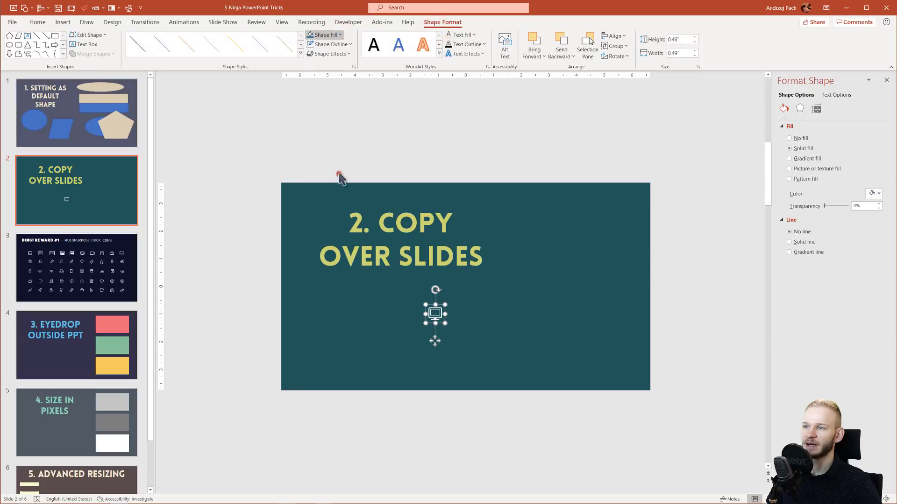
left_click(382, 218)
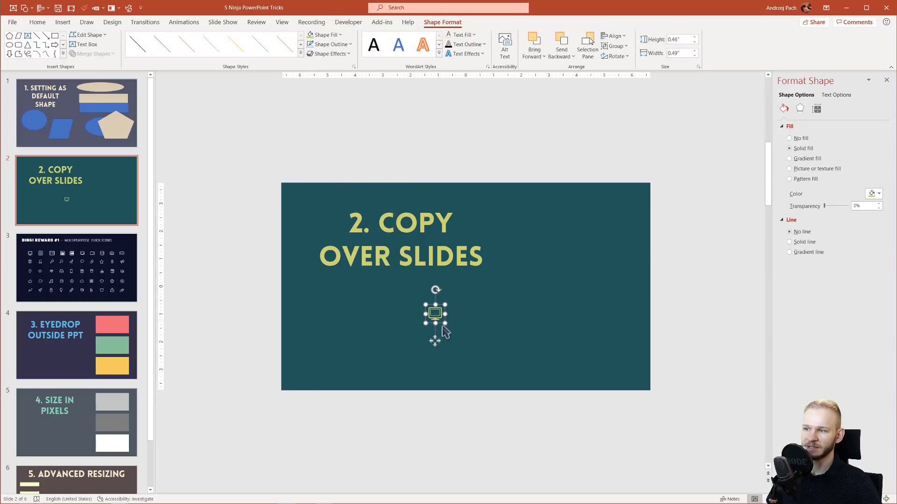
Step: Enlarge the icon to 4.56 × 3.54 inches and move it to the lower right
left_click_drag(444, 324, 555, 409)
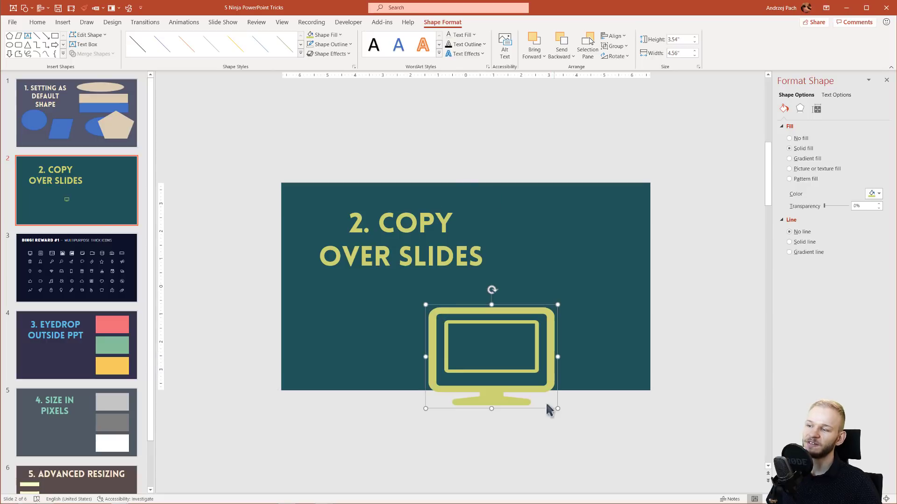
left_click_drag(497, 390, 562, 354)
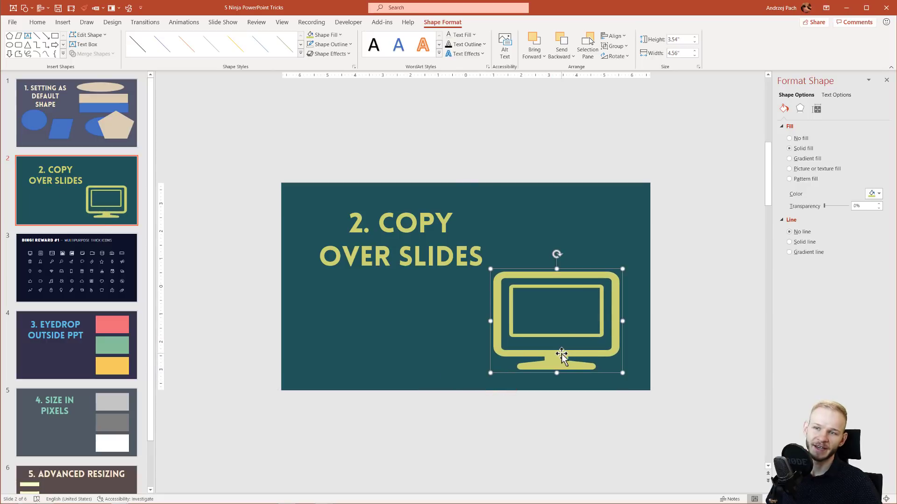
left_click(71, 260)
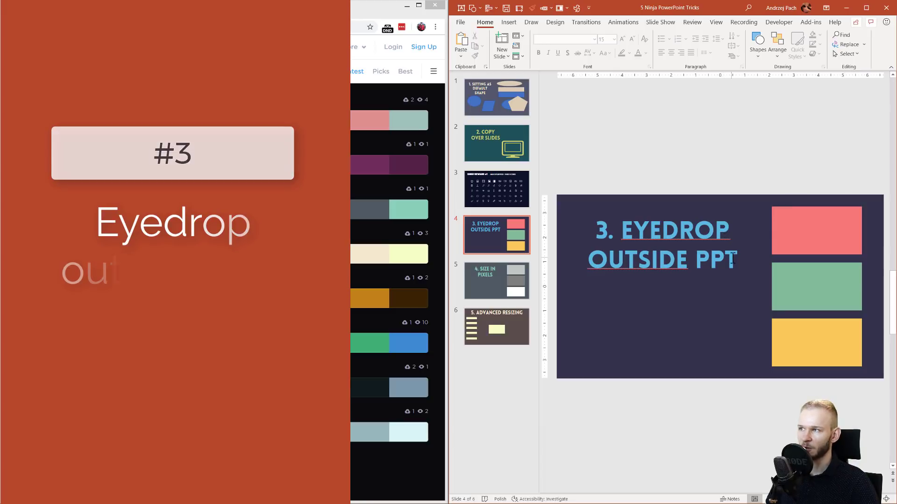
Step: Fill slide 4's top pink rectangle with dark brown eyedropped from the Coolors palette page
left_click(811, 223)
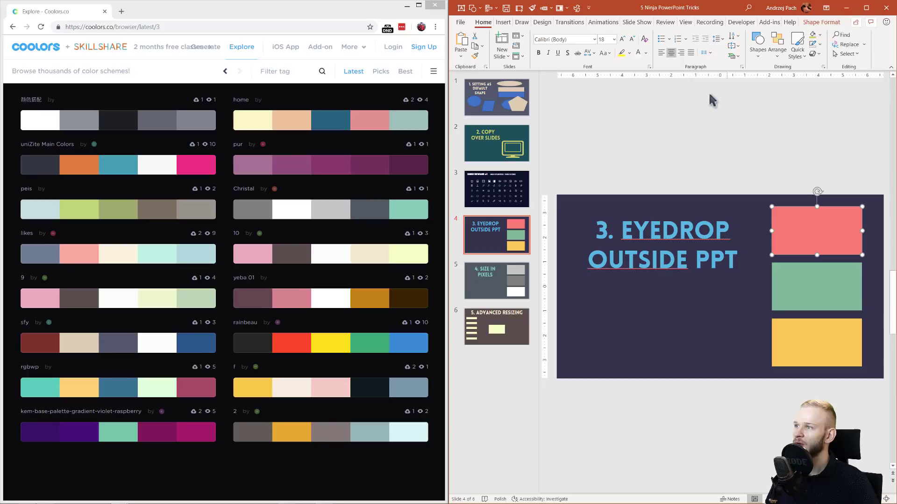
left_click(821, 22)
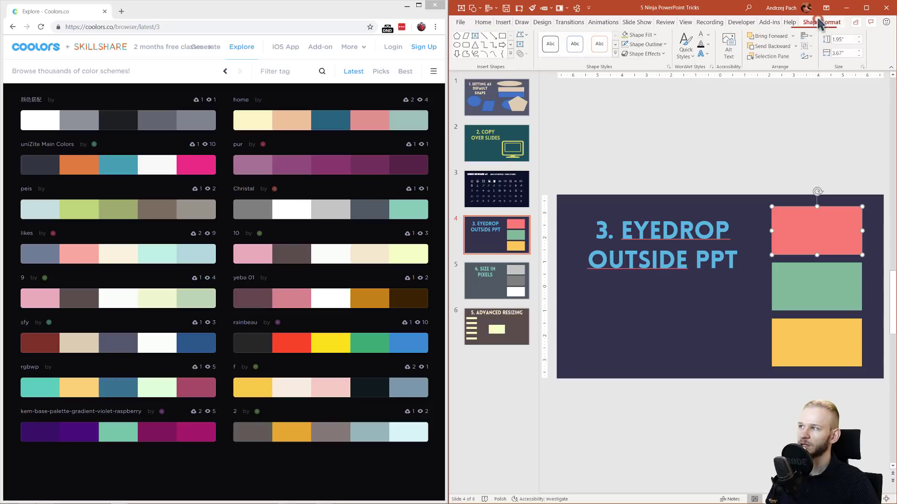
left_click(656, 35)
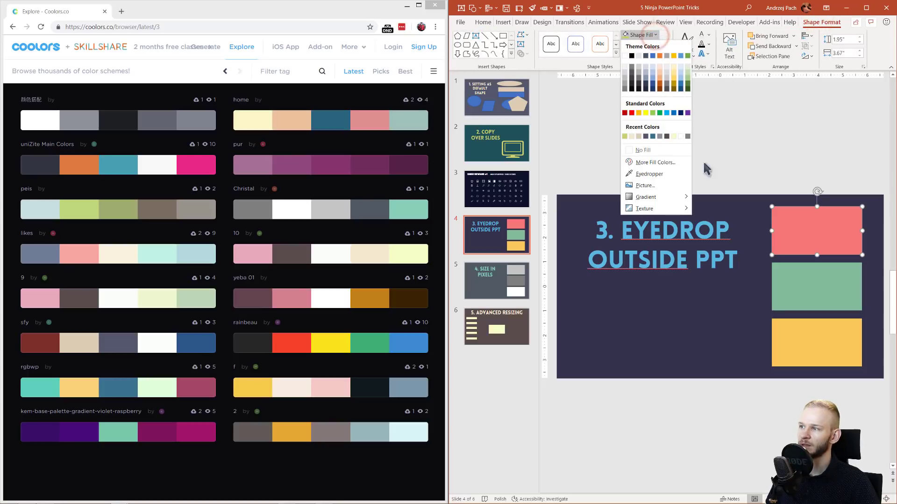
left_click(671, 175)
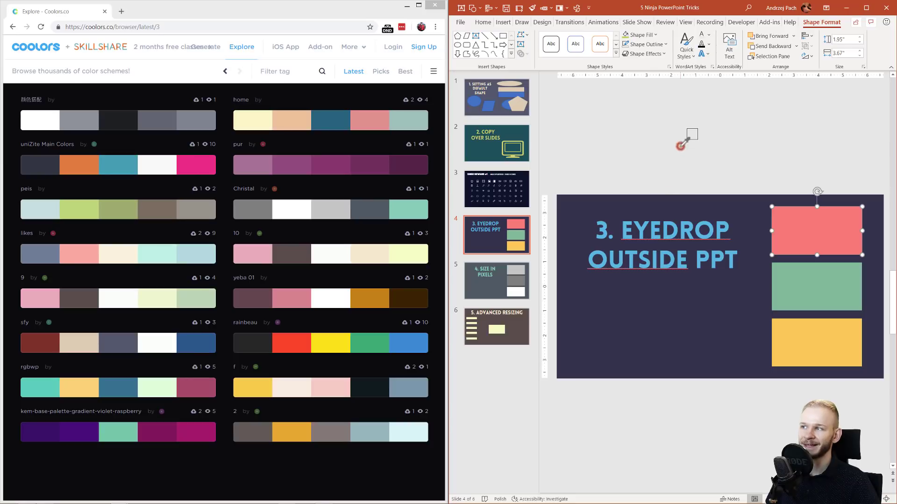
left_click_drag(681, 147, 706, 179)
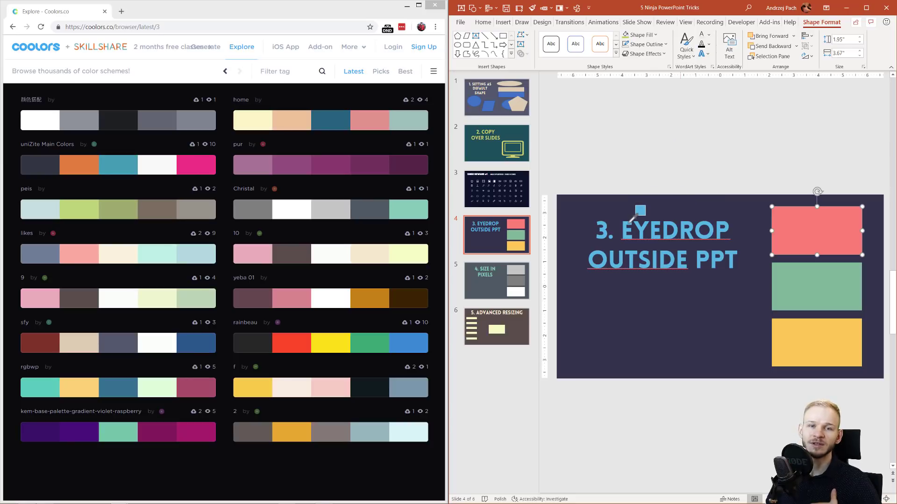
mouse_move(632, 217)
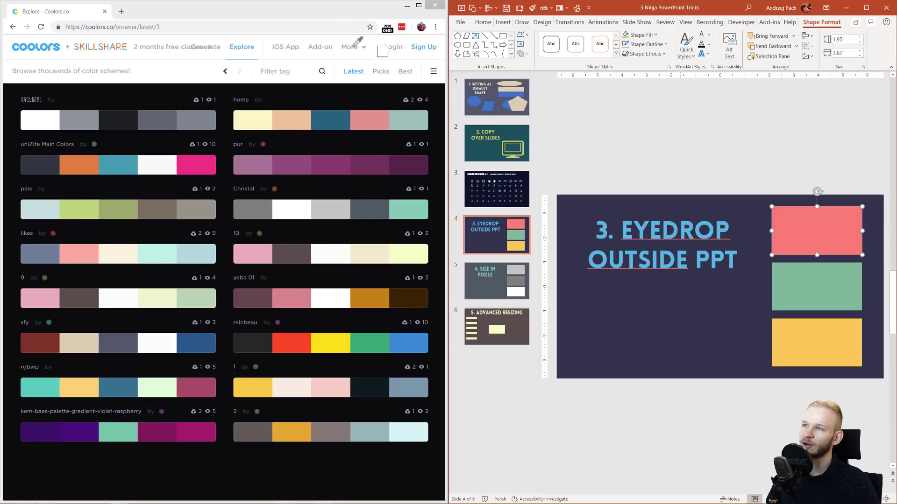
left_click_drag(89, 238, 51, 215)
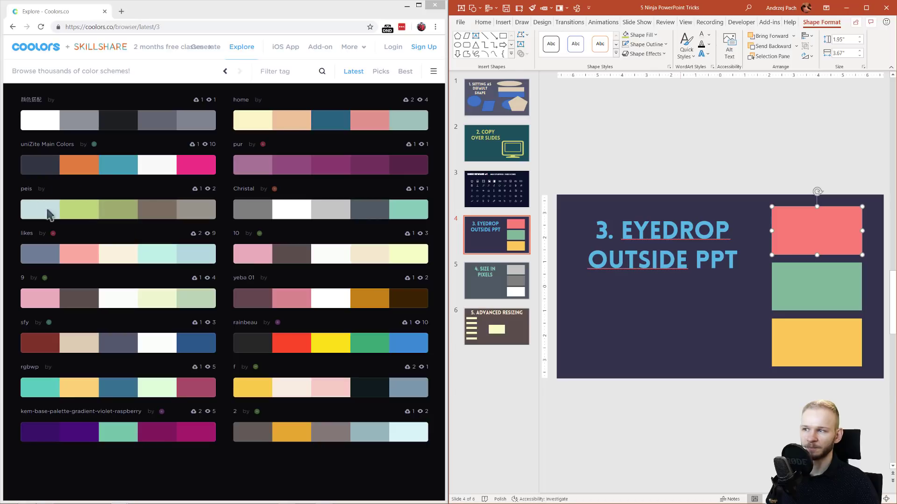
scroll(669, 301, "down", 1)
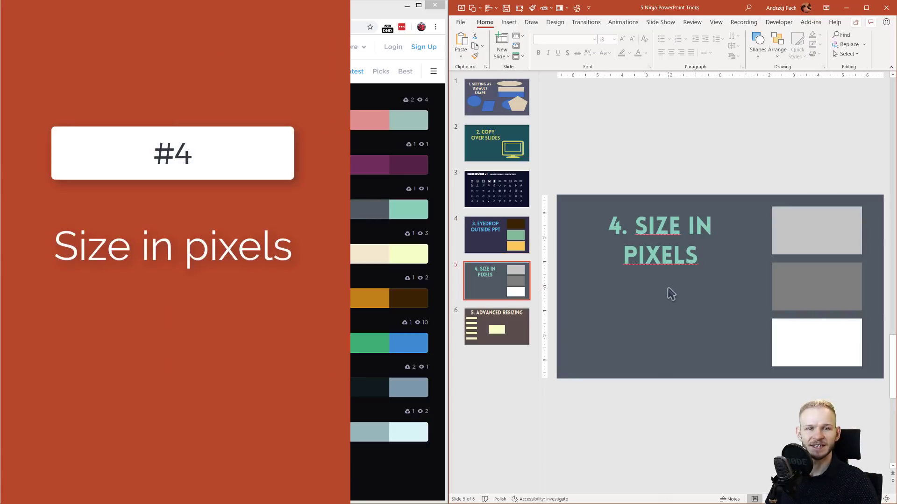
Step: Size the light-grey rectangle to 300 px high by 400 px wide
left_click_drag(820, 228, 795, 227)
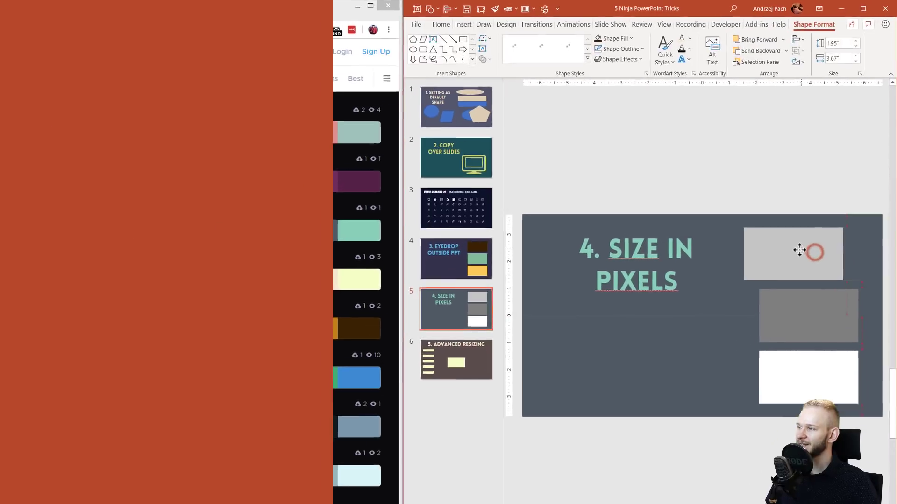
left_click_drag(749, 331, 738, 341)
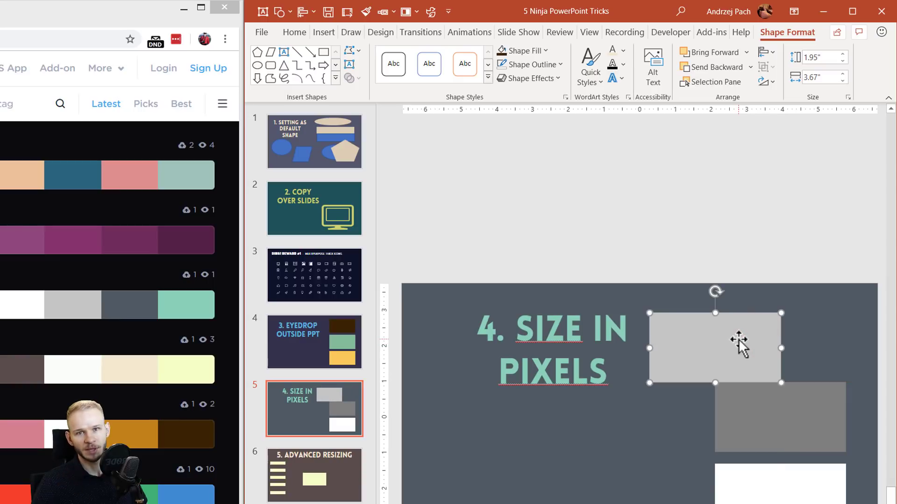
left_click_drag(738, 355, 773, 342)
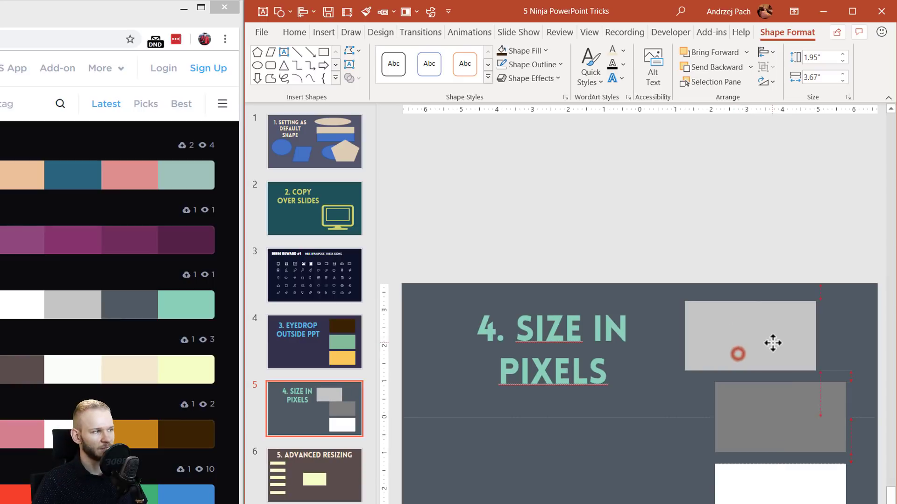
left_click(821, 57)
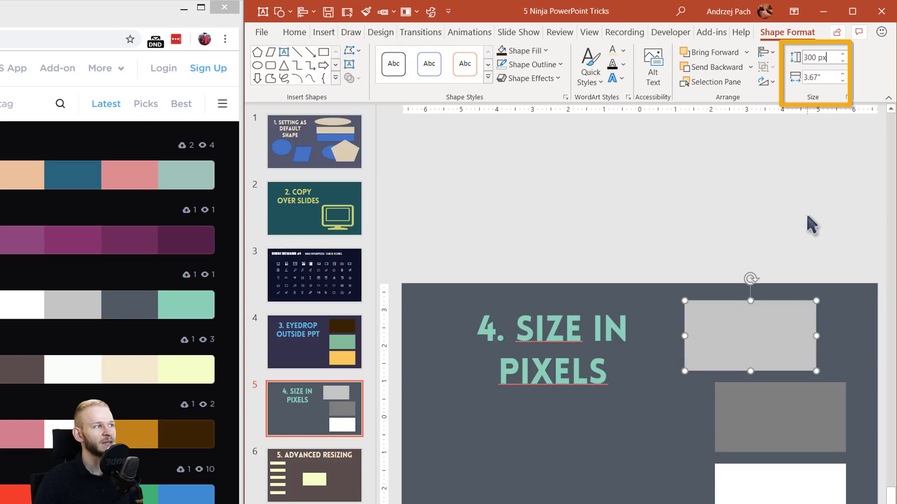
key("Return")
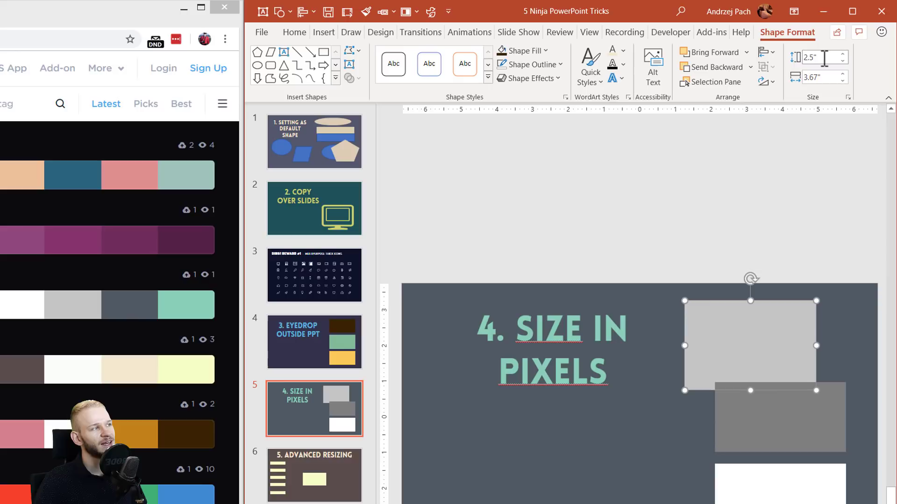
left_click(821, 77)
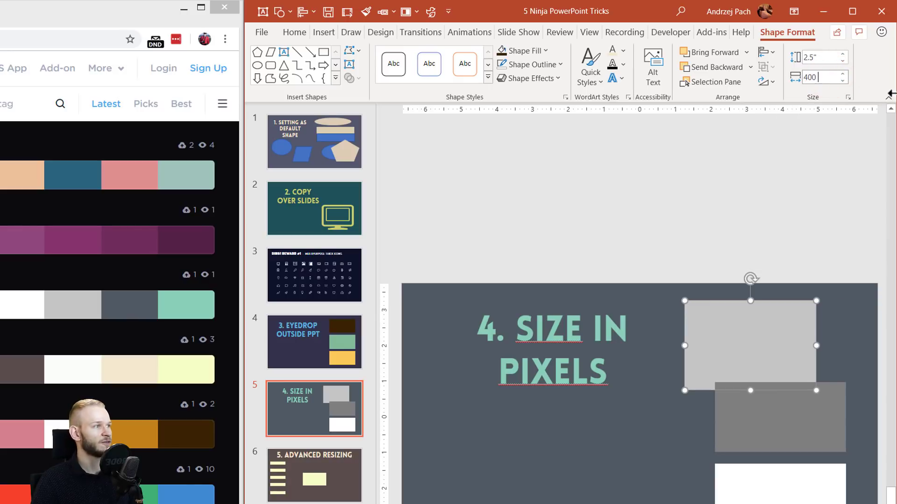
key("Return")
Step: Move the resized rectangle to sit just below the slide 5 title
left_click_drag(682, 303, 482, 424)
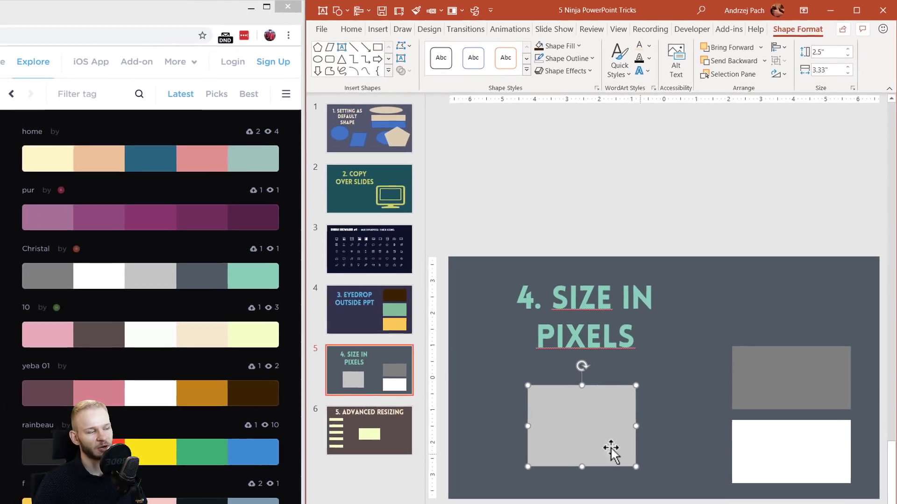
left_click_drag(535, 478, 549, 425)
left_click_drag(584, 383, 583, 400)
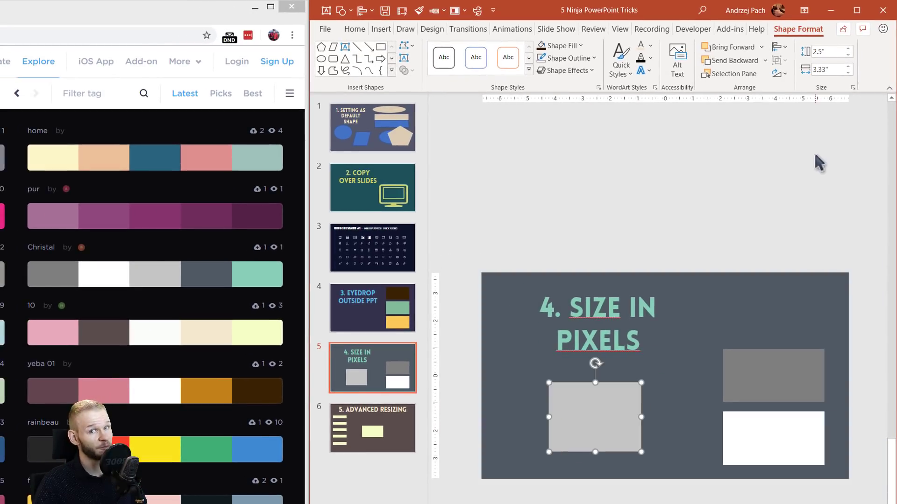
Step: Set the grey rectangle to 1600 px wide and 900 px high, then go to slide 6
left_click(823, 51)
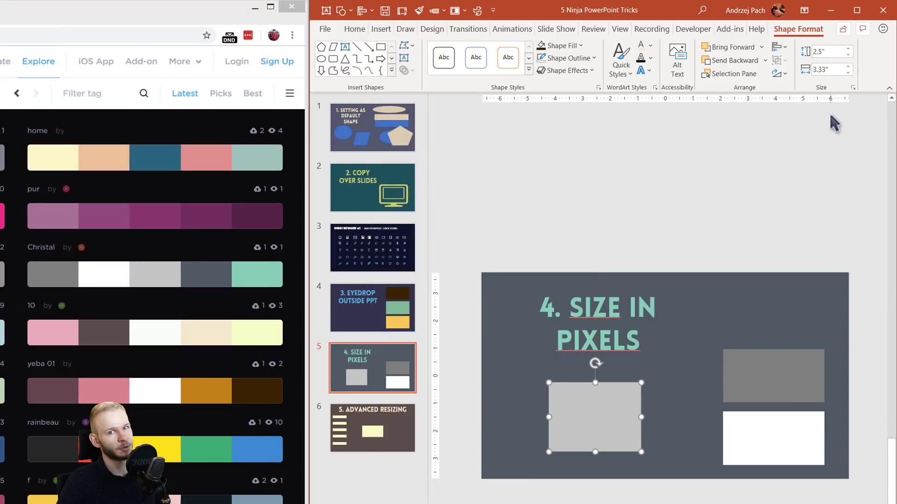
left_click(823, 69)
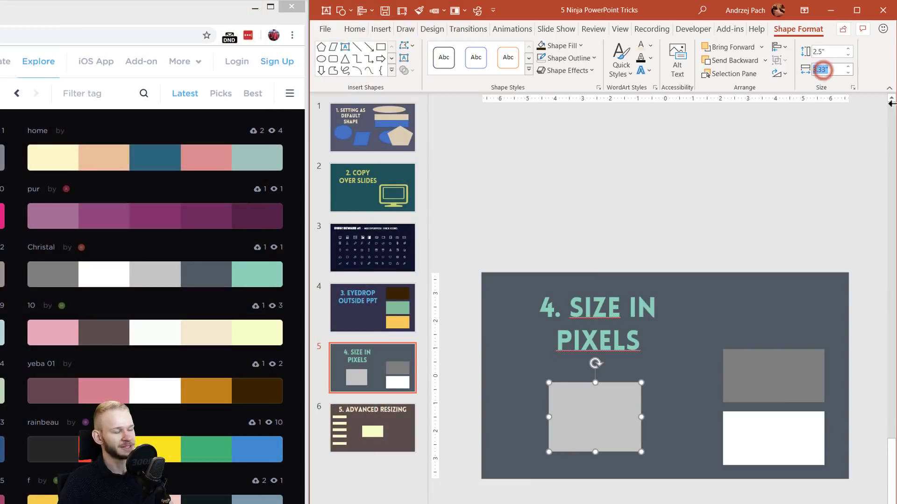
type("1600 px")
key("Return")
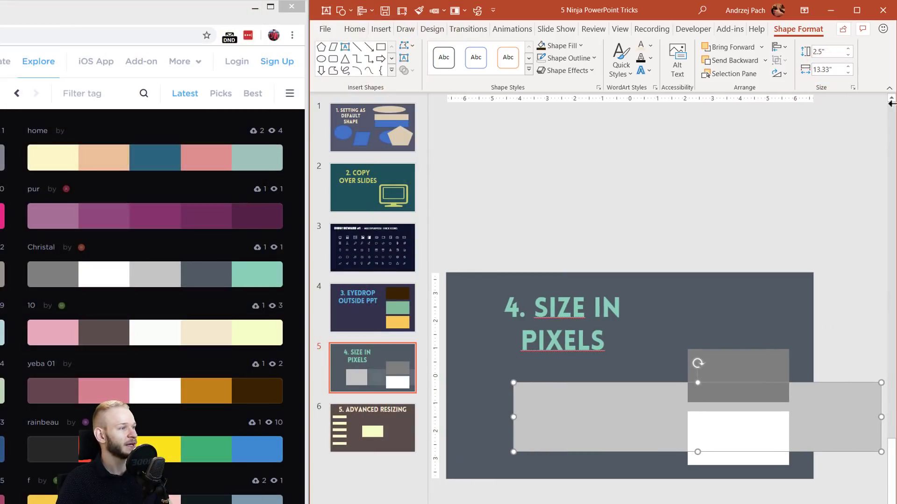
left_click(831, 51)
type("90")
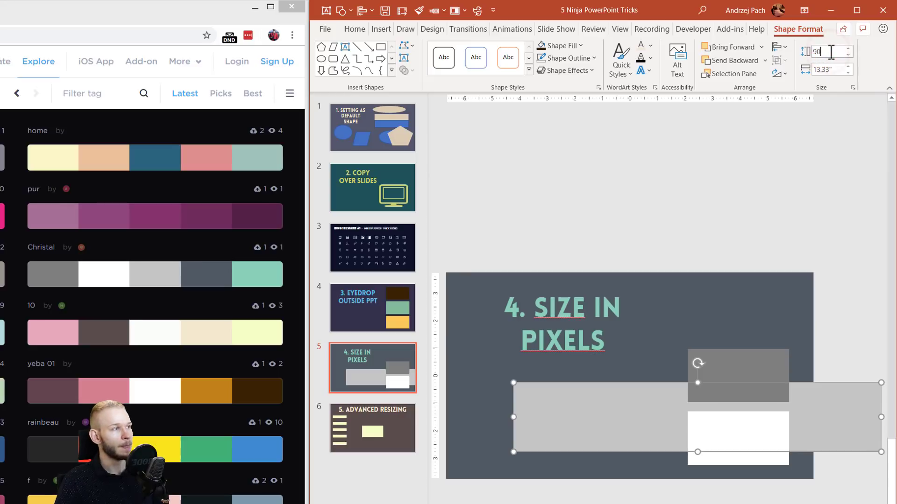
type("0 px")
left_click(611, 456)
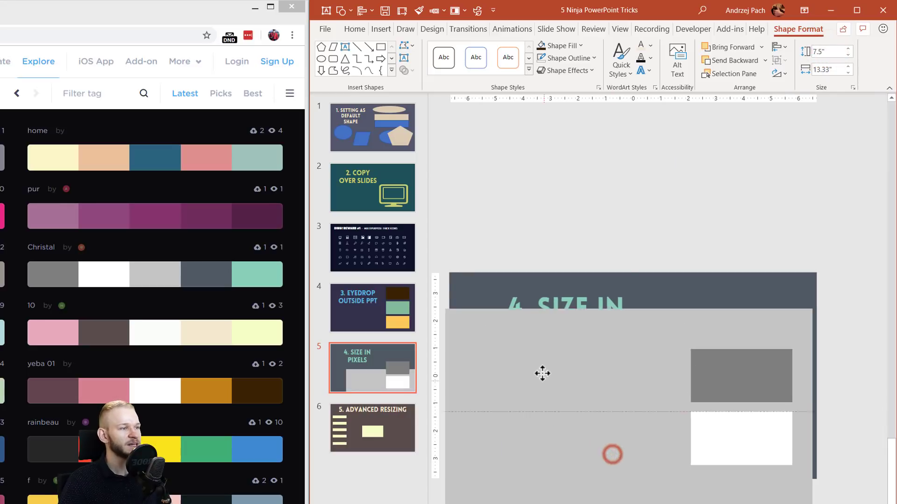
left_click(546, 346)
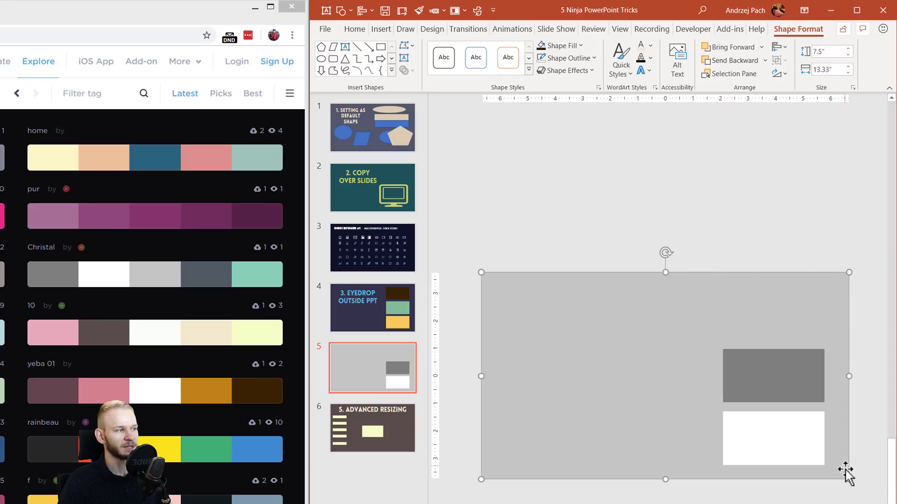
left_click(406, 444)
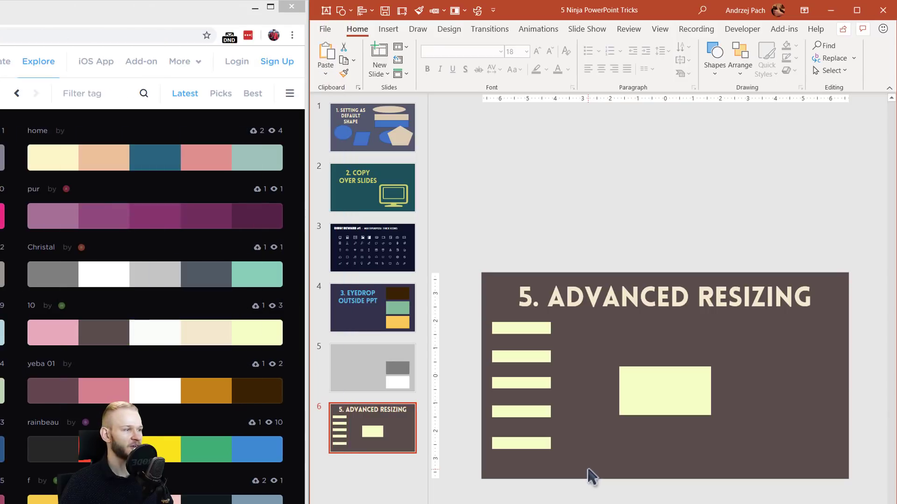
Step: Nudge the yellow rectangle up and drag its corner larger, holding Shift to keep proportions
left_click_drag(666, 388, 659, 377)
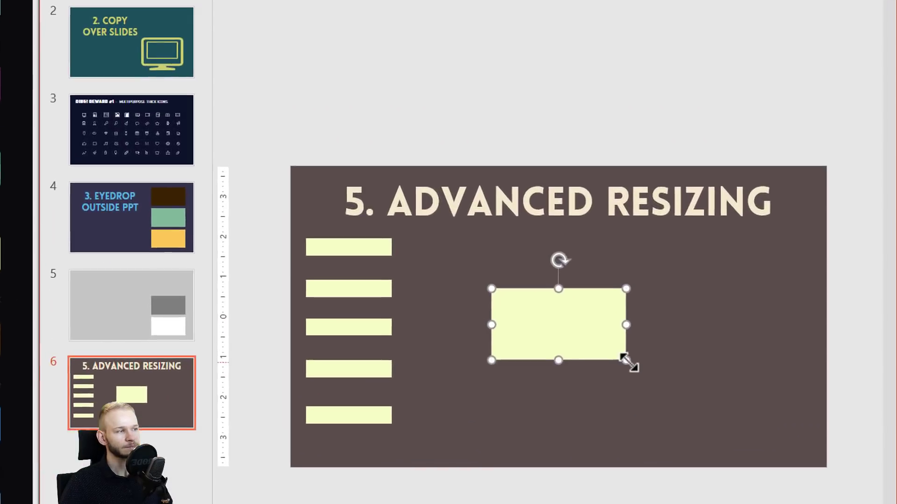
left_click_drag(711, 405, 781, 410)
left_click_drag(722, 361, 641, 400)
key("shift")
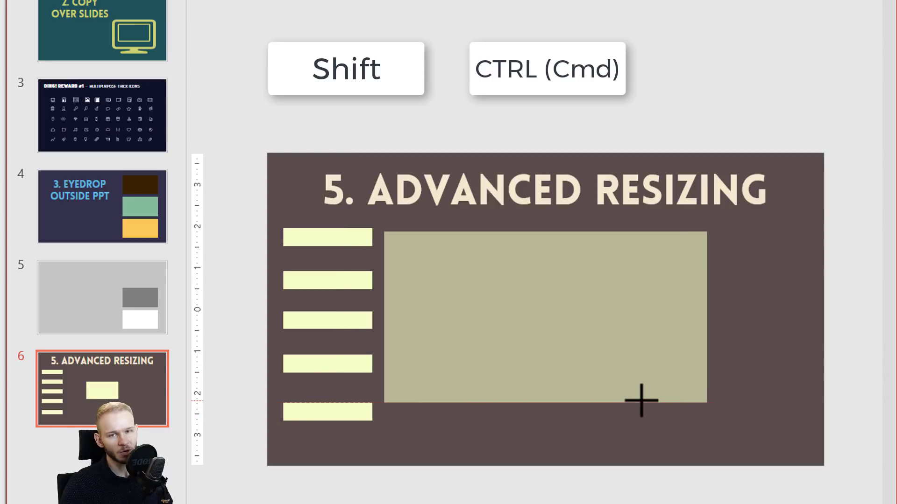
Step: Add Alt to disable snapping and release once the rectangle fills most of the slide
key("alt")
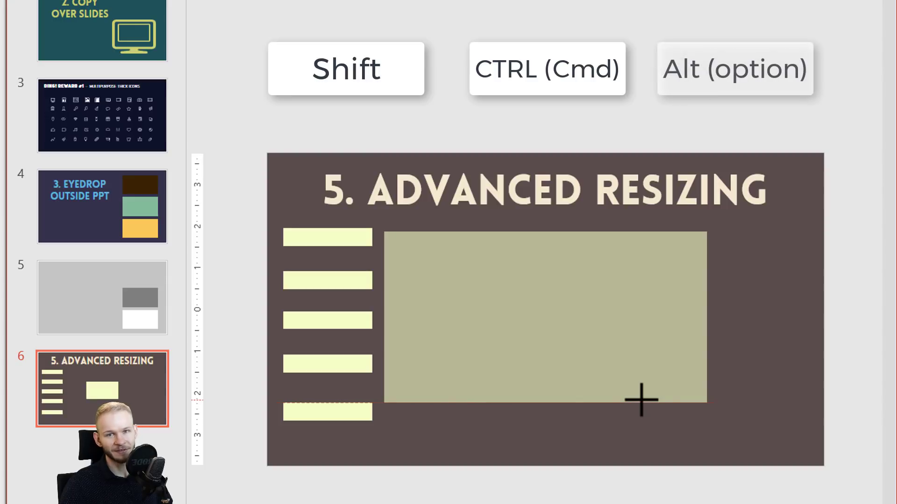
left_click_drag(641, 401, 666, 421)
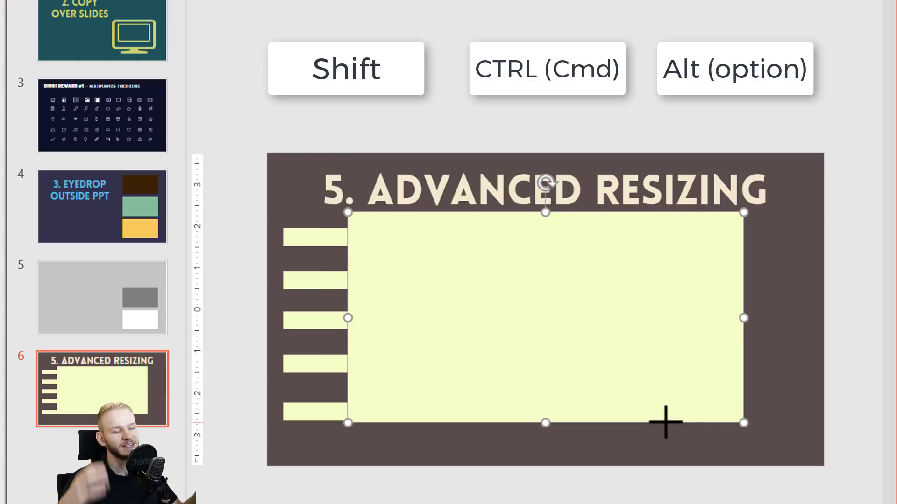